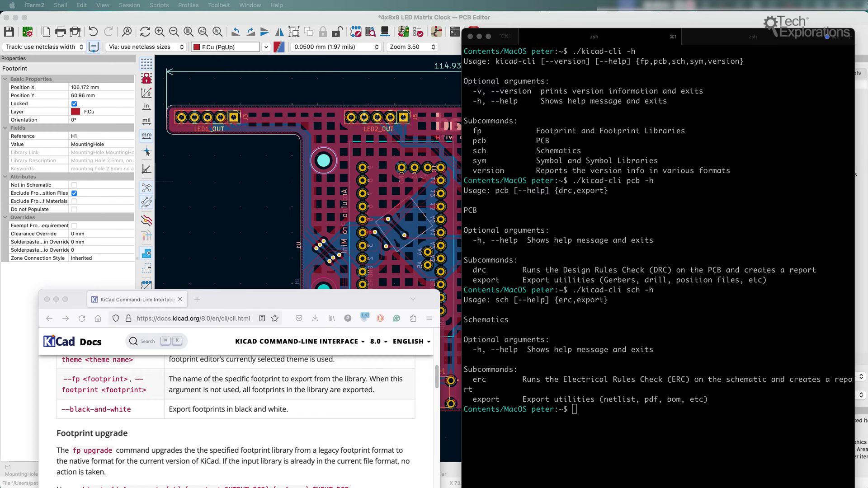
Focus the iTerm2 terminal showing the kicad-cli, pcb -h and sch -h help output
click(761, 305)
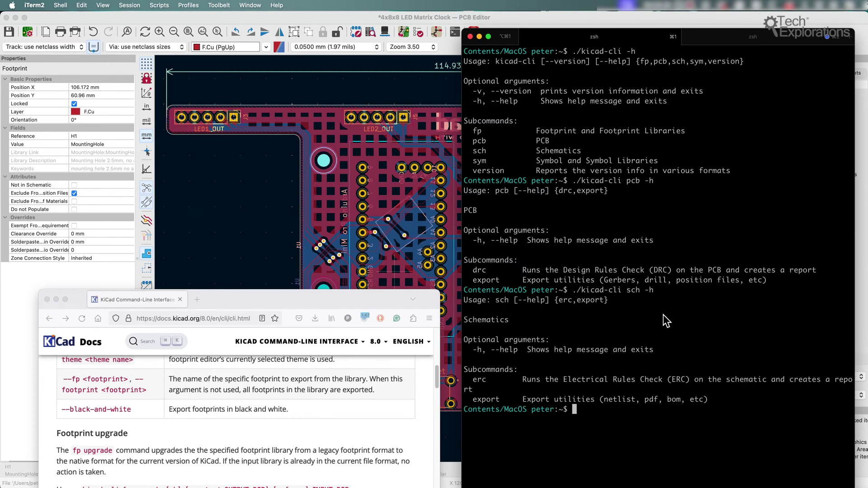
Run pwd and highlight the printed /Applications/KiCad/KiCad.app/Contents/MacOS path
text(pwd)
key(Return)
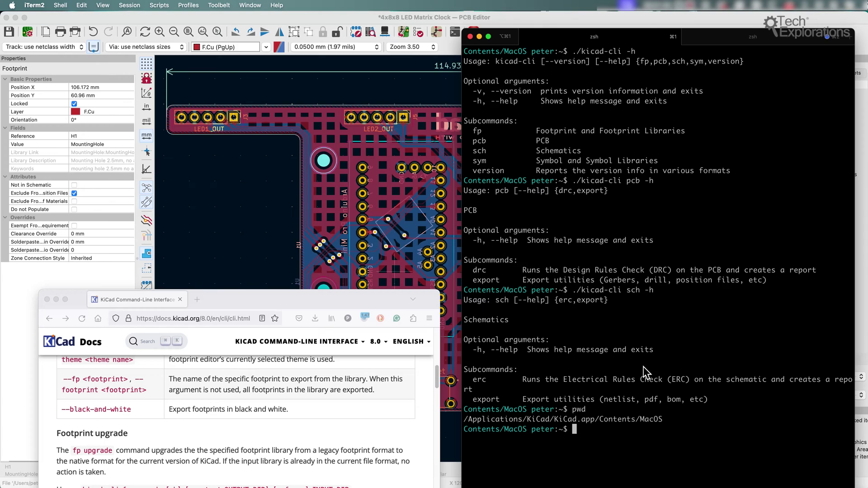
drag(663, 419, 464, 421)
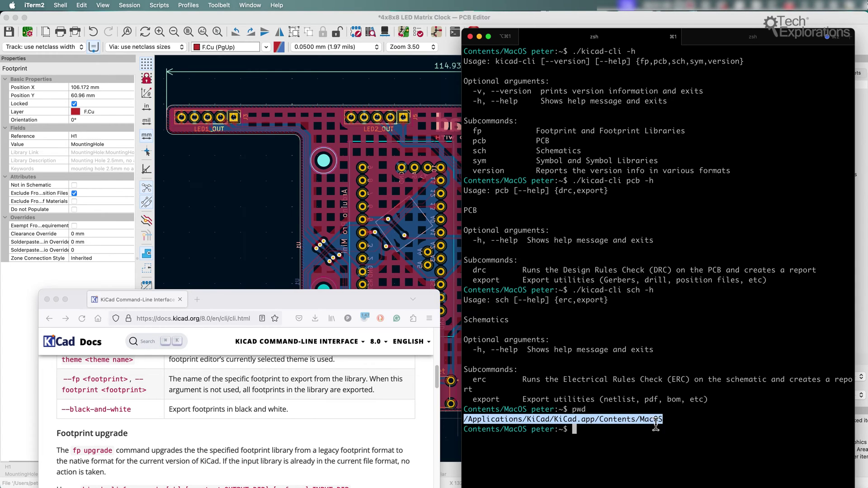
click(672, 427)
drag(666, 423, 457, 413)
click(578, 298)
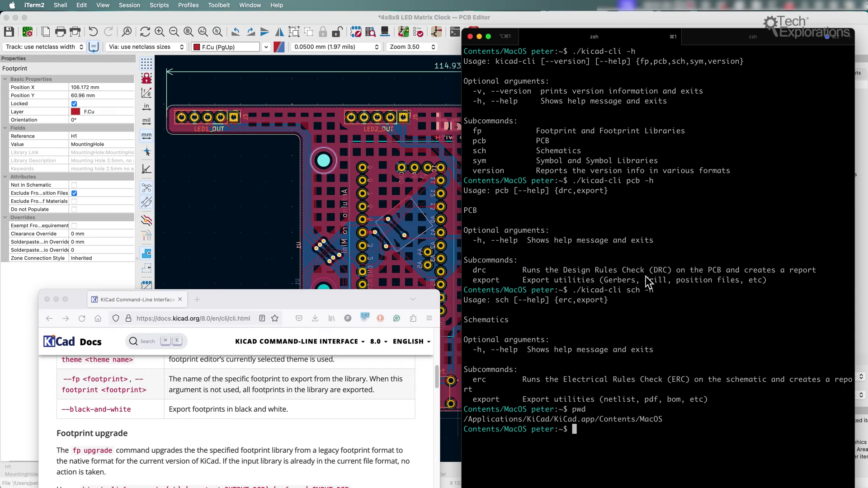
drag(573, 51, 635, 51)
click(630, 53)
double_click(628, 52)
drag(573, 52, 628, 53)
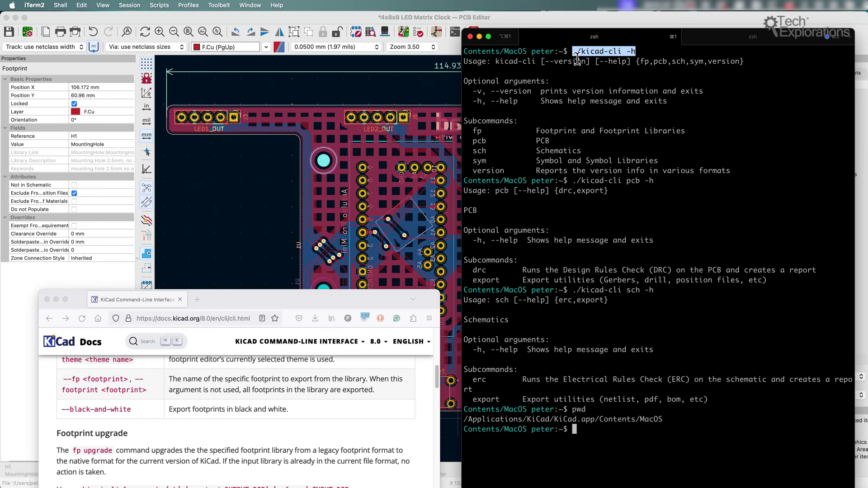
click(634, 54)
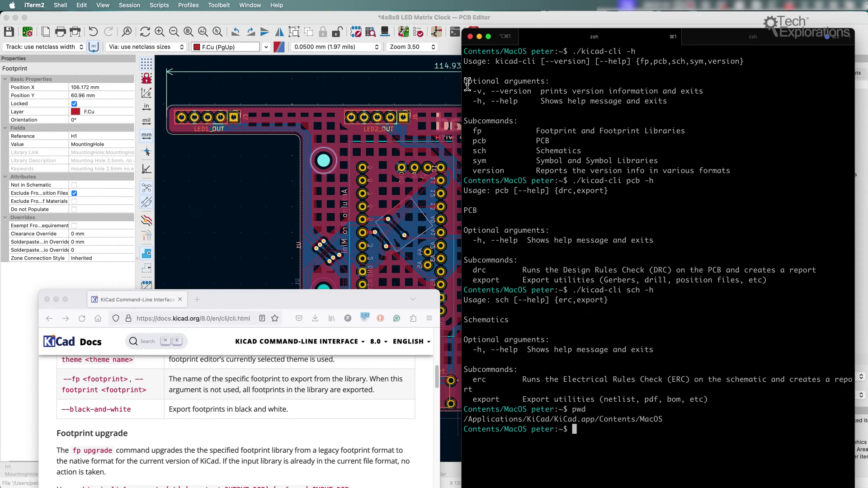
drag(465, 82, 468, 81)
drag(472, 131, 728, 170)
click(728, 170)
double_click(477, 130)
double_click(478, 141)
double_click(479, 161)
double_click(495, 171)
drag(568, 291, 673, 293)
double_click(633, 291)
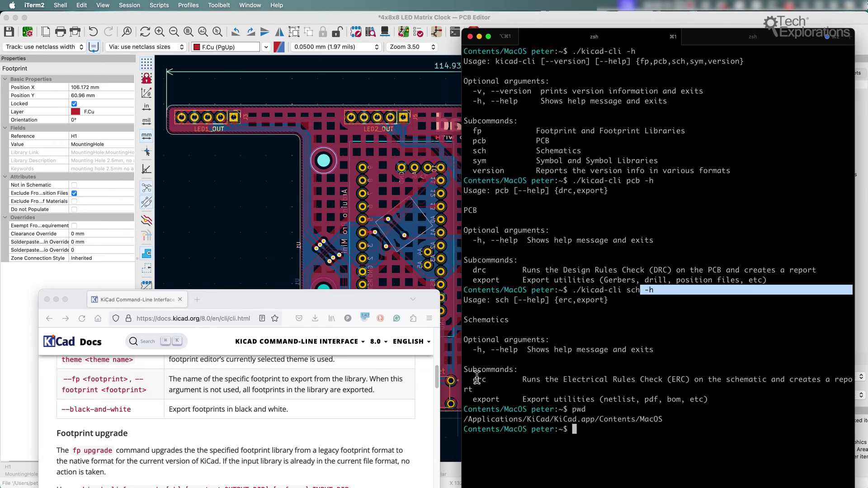
Highlight erc, export, netlist, pdf and bom in the sch help, then raise the Firefox docs window
drag(473, 381, 492, 383)
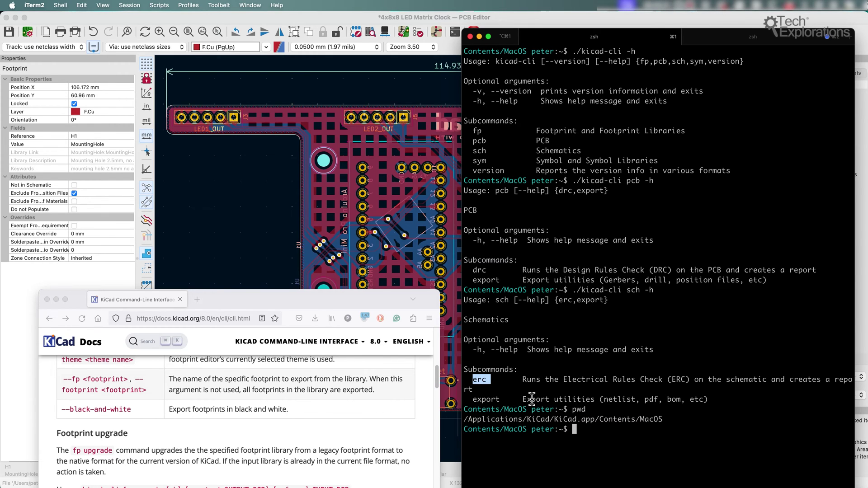
double_click(495, 401)
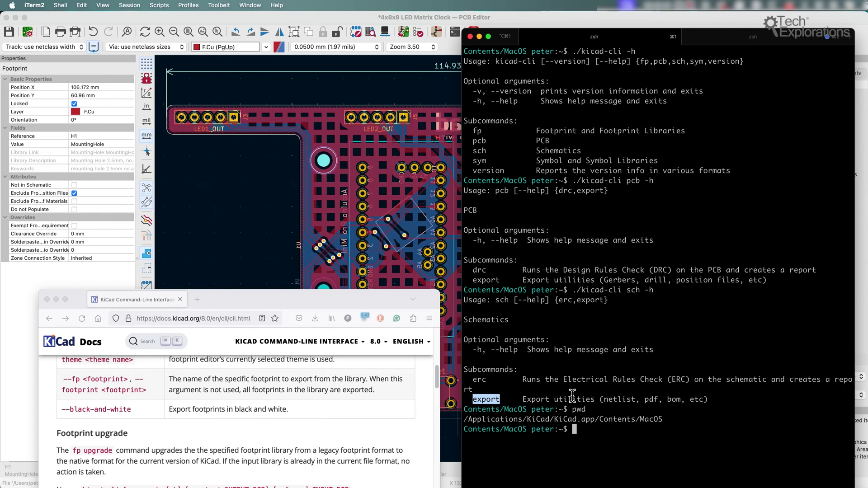
double_click(608, 399)
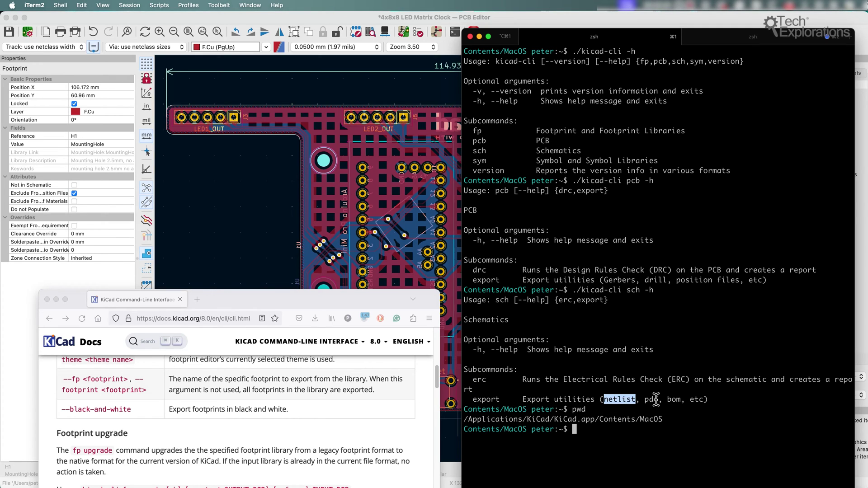
double_click(651, 400)
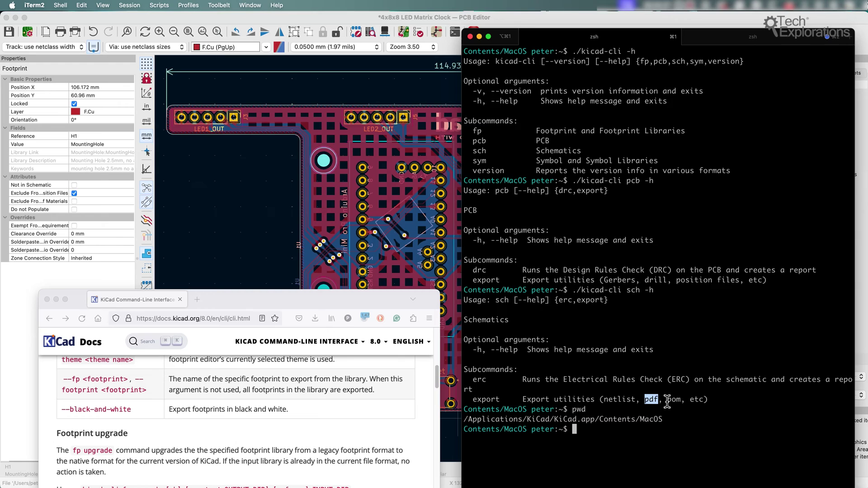
double_click(673, 400)
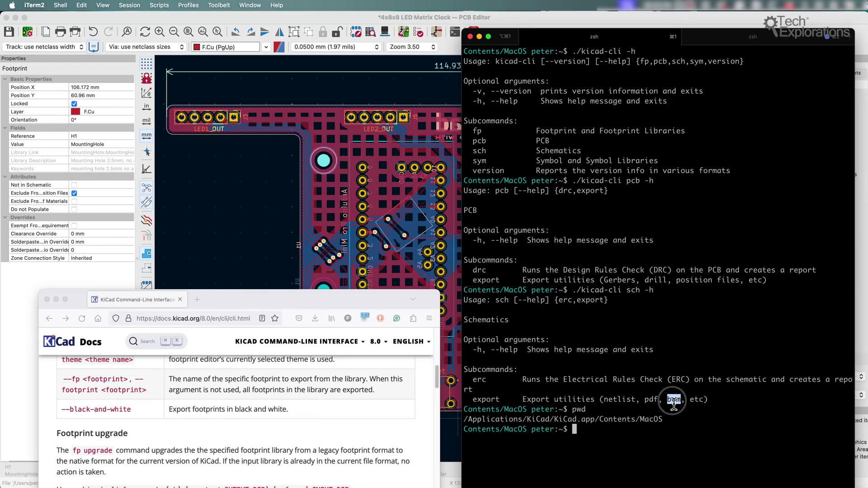
click(648, 249)
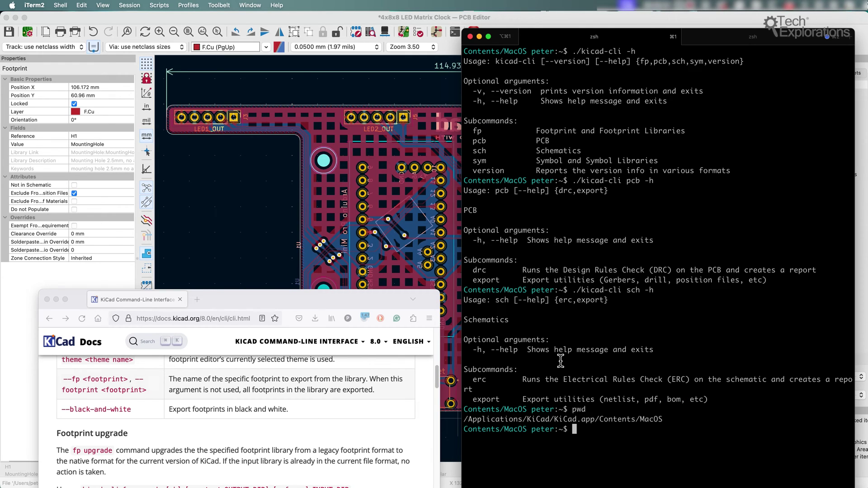
drag(363, 297, 356, 30)
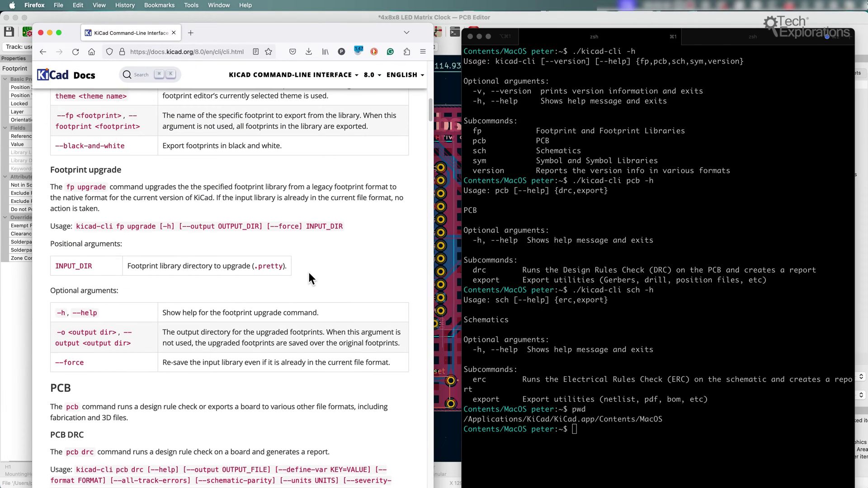
Widen the Firefox docs at the PCB drill export section, then clear the iTerm2 terminal
scroll(308, 272, up, 10)
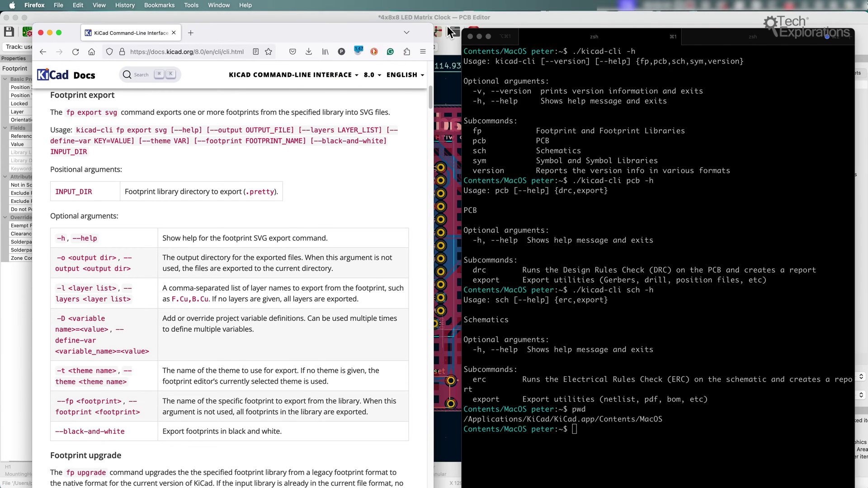
drag(437, 36, 638, 36)
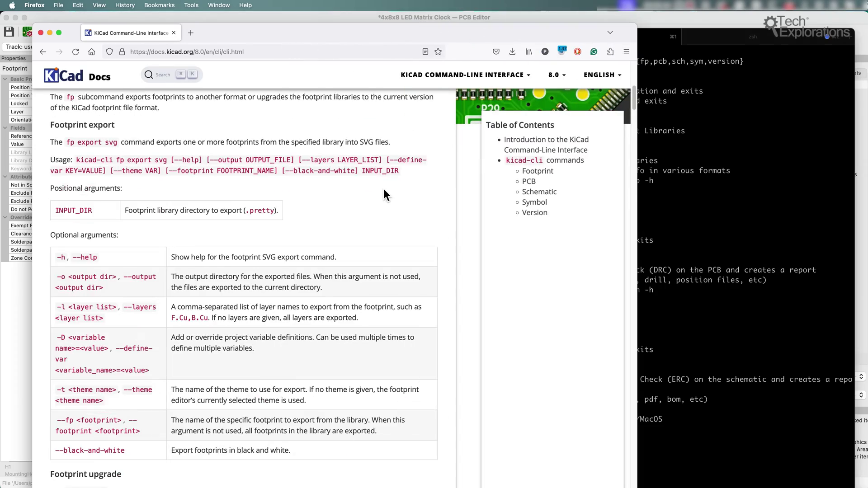
scroll(383, 188, up, 8)
scroll(383, 189, down, 20)
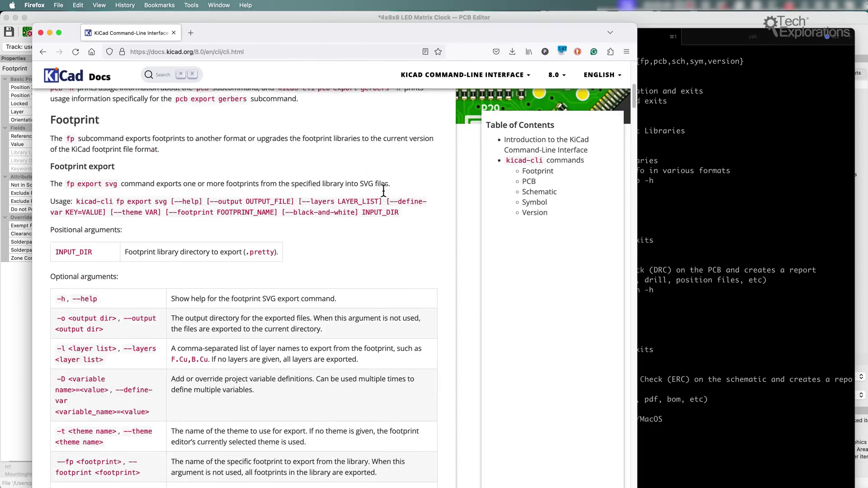
scroll(383, 189, down, 20)
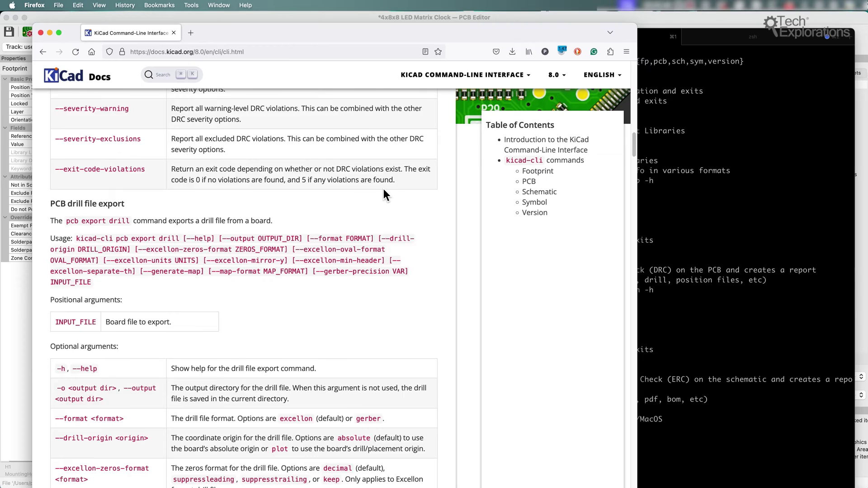
click(766, 216)
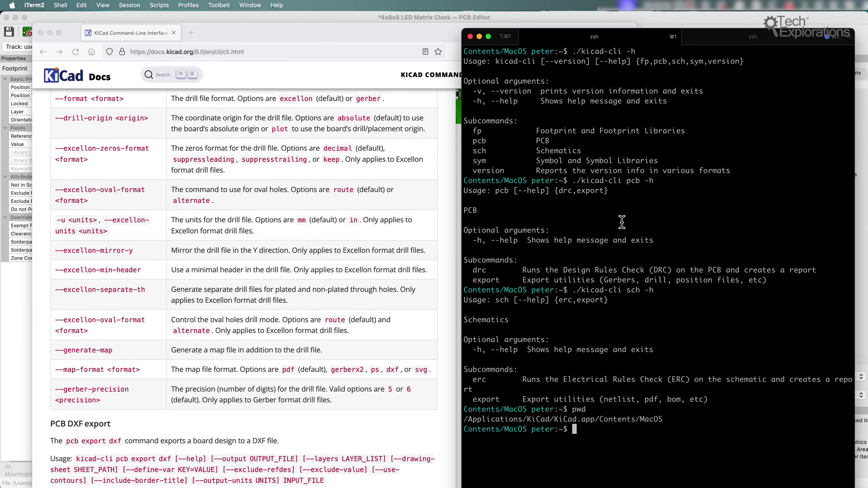
key(super+k)
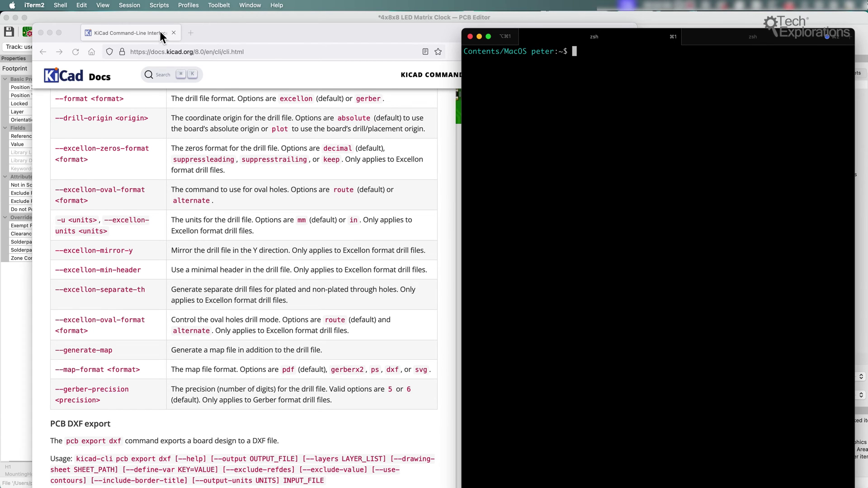
Bring KiCad forward and open the LED matrix clock schematic
click(185, 17)
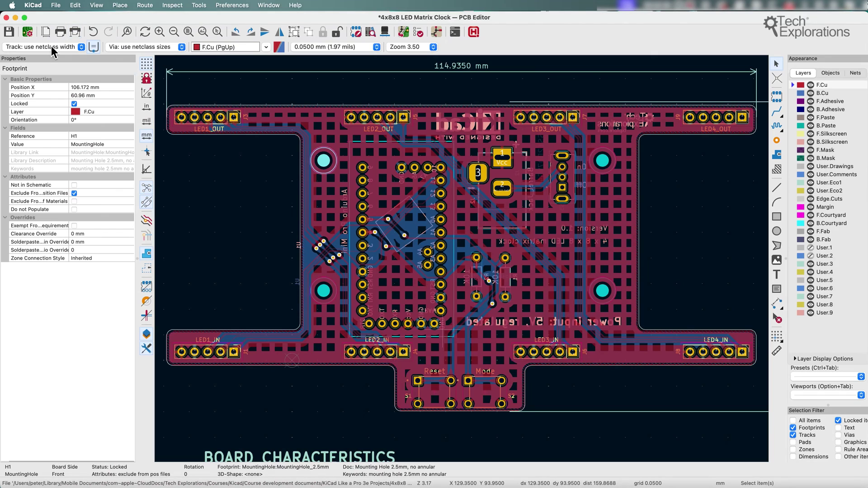
click(437, 32)
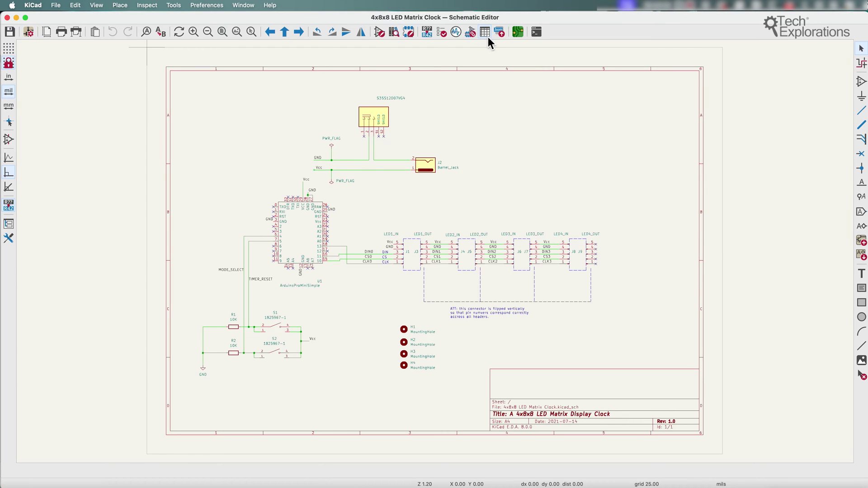
scroll(520, 226, up, 1)
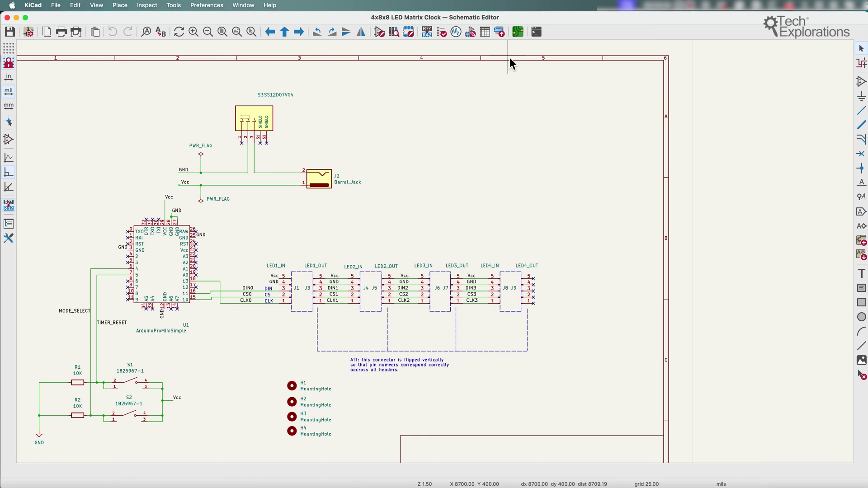
Run ERC on the schematic, review the 98 warnings and Ignored Tests, then open iTerm2
click(442, 32)
click(510, 316)
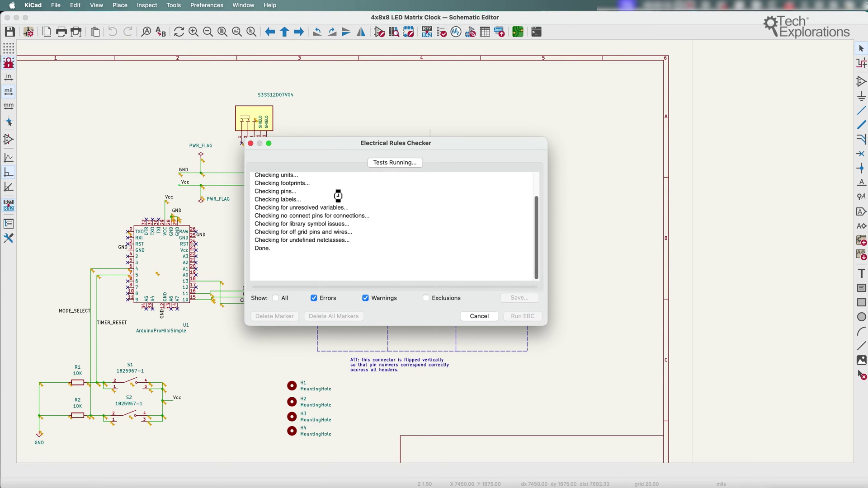
scroll(457, 230, down, 5)
scroll(454, 233, down, 10)
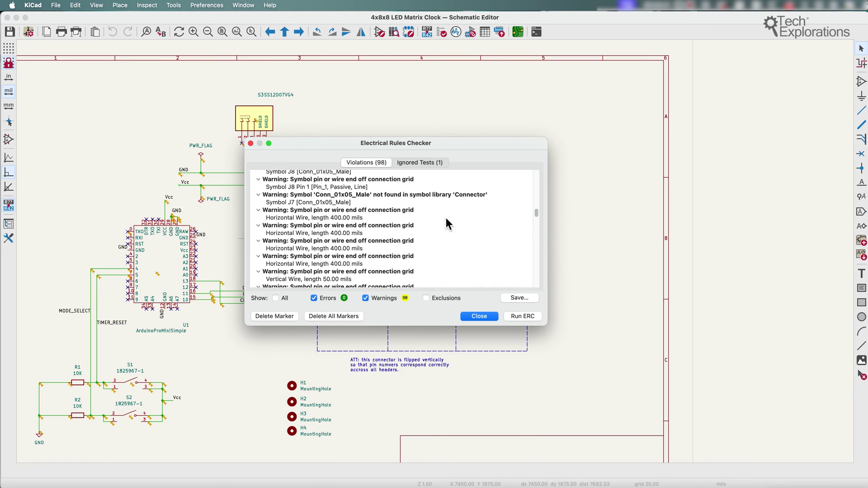
click(416, 163)
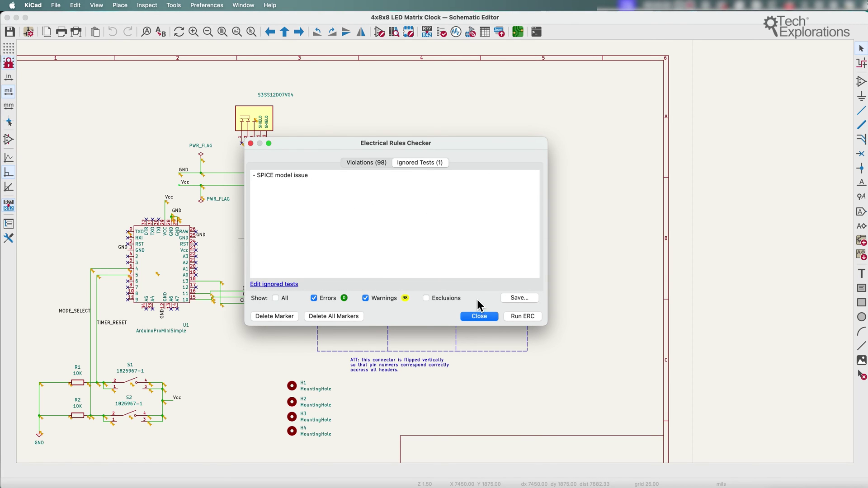
click(480, 317)
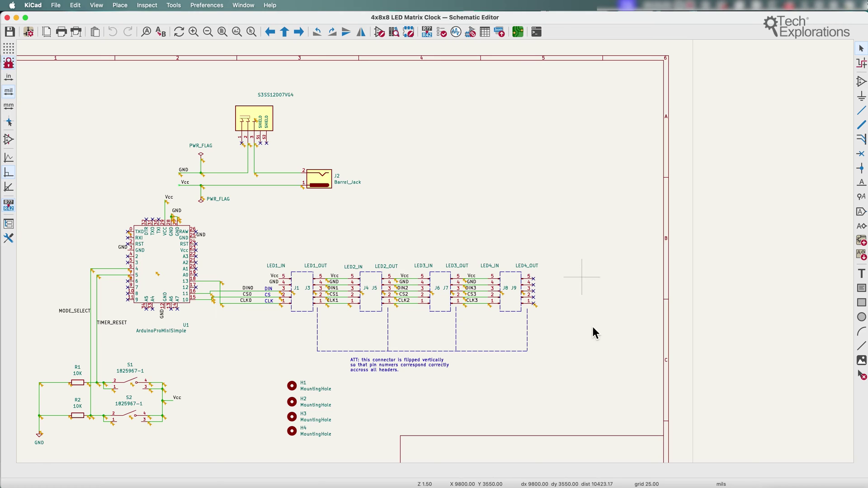
click(565, 481)
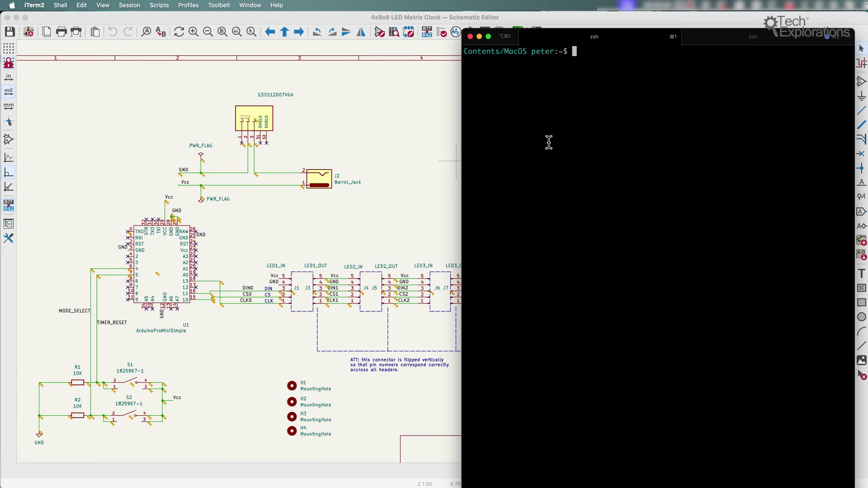
Run ./kicad-cli sch -h and highlight the erc subcommand in its output
text(ki)
key(BackSpace)
key(BackSpace)
text(./kicad-cli sch -h)
key(Return)
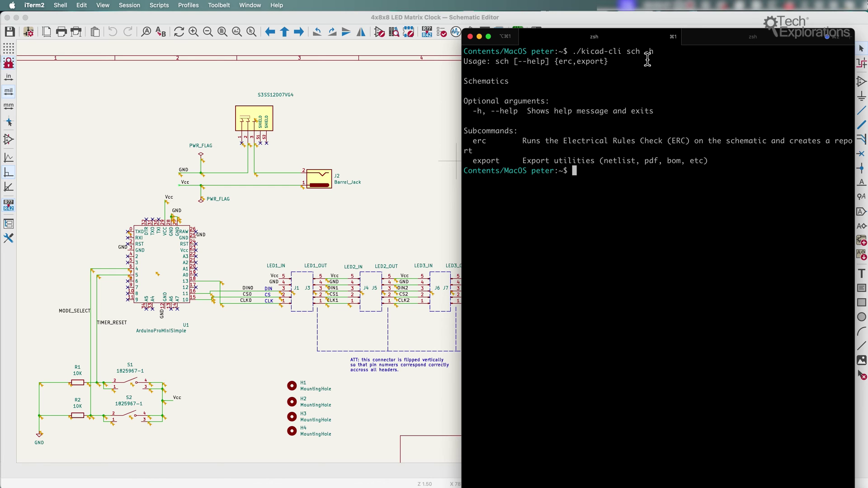
drag(645, 52, 662, 53)
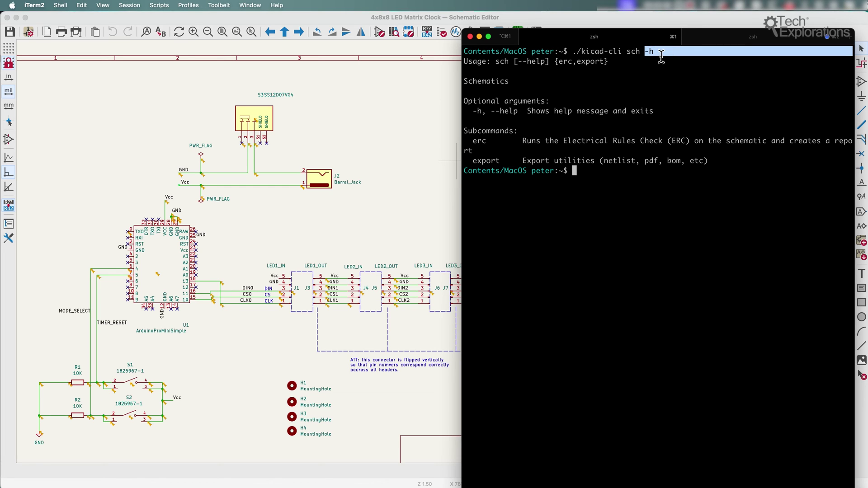
double_click(479, 141)
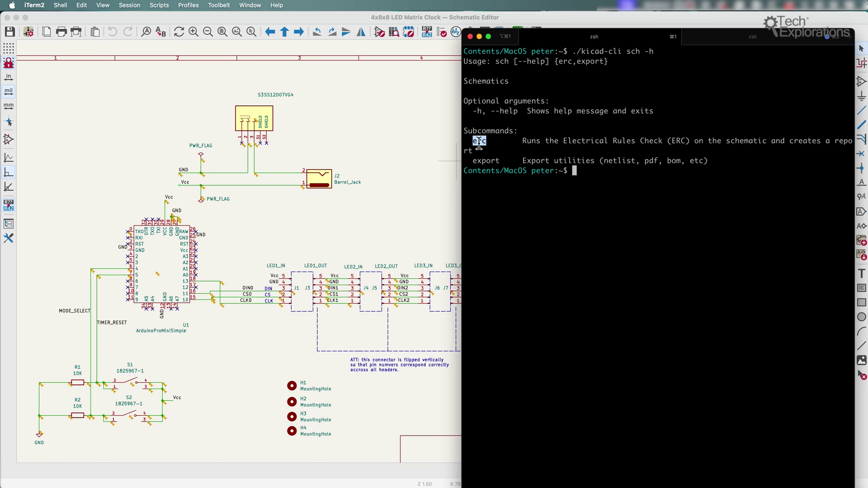
click(650, 182)
Run ./kicad-cli sch erc -h and highlight its INPUT_FILE argument
key(Up)
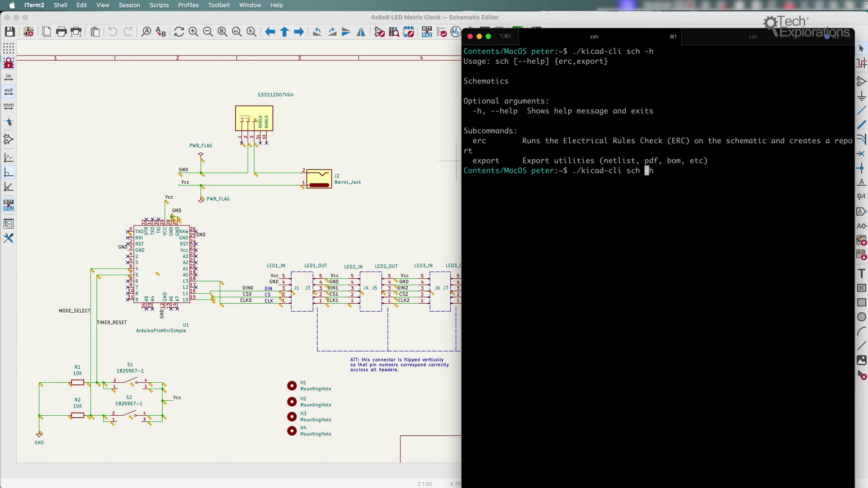
text(erc)
key(Return)
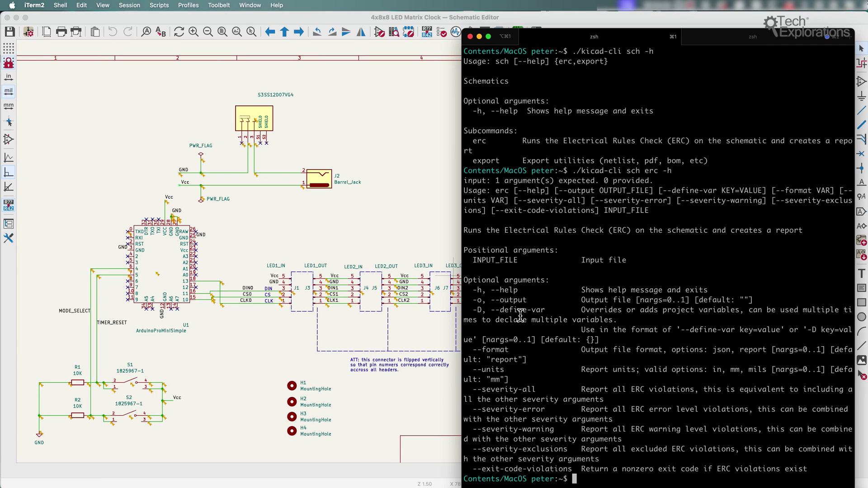
drag(469, 261, 518, 260)
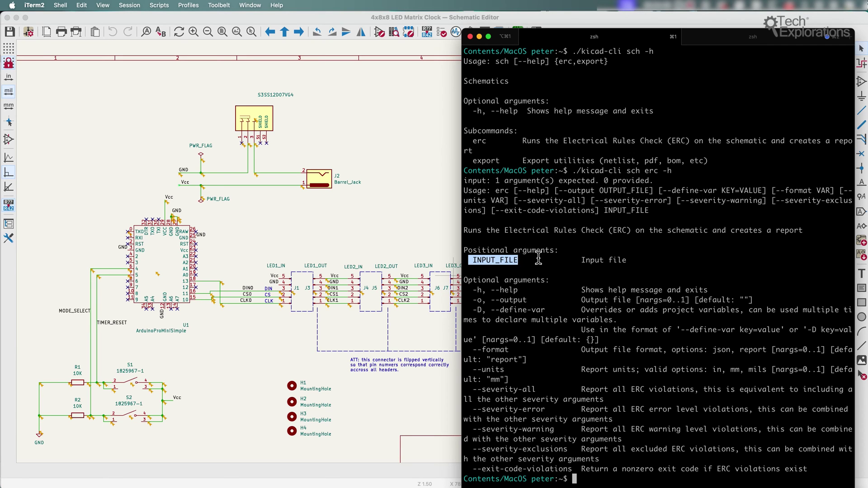
In the second tab, select the schematic file name and the project folder path
click(764, 36)
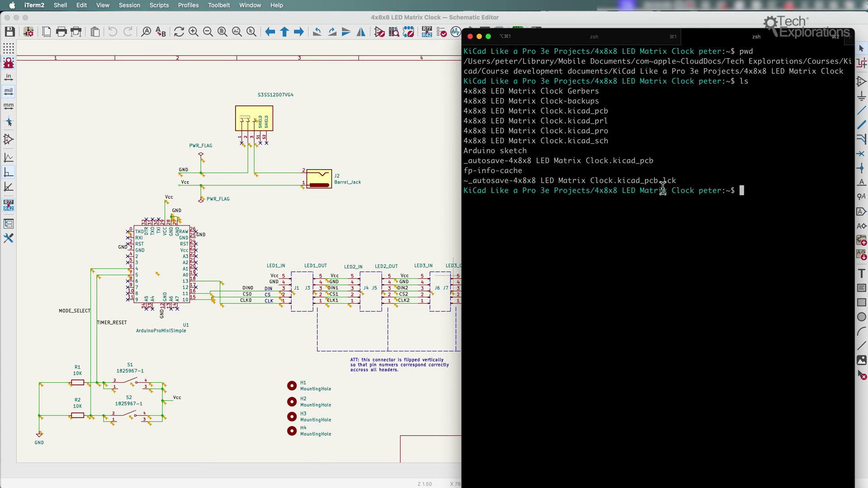
drag(609, 141, 455, 141)
click(637, 142)
drag(767, 71, 464, 61)
key(super+c)
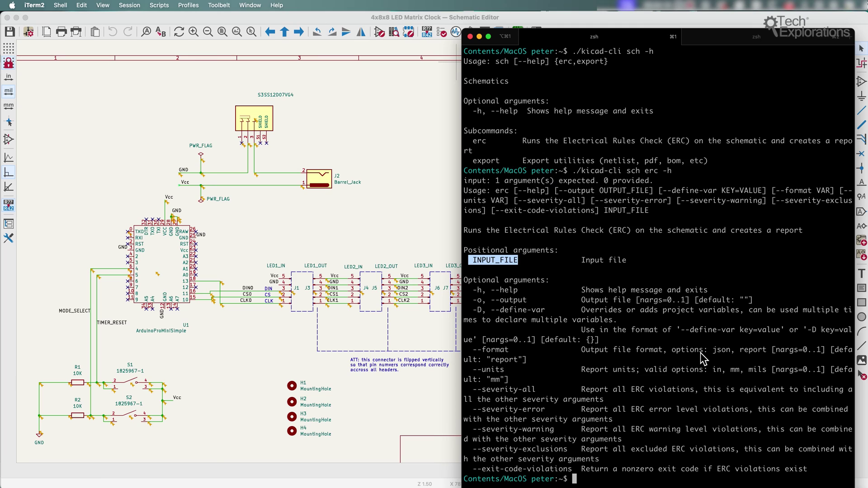
Recall the erc command and start a quoted input path with the copied project folder
key(super+k)
key(Up)
key(BackSpace)
key(BackSpace)
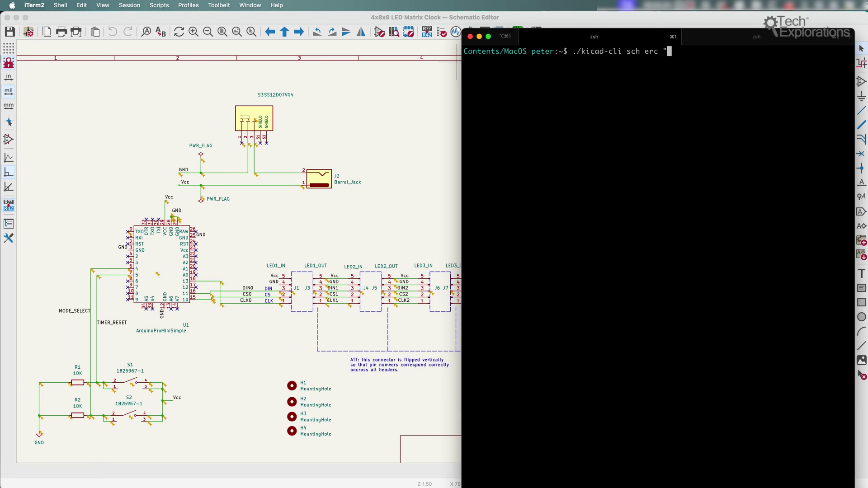
text(")
key(super+v)
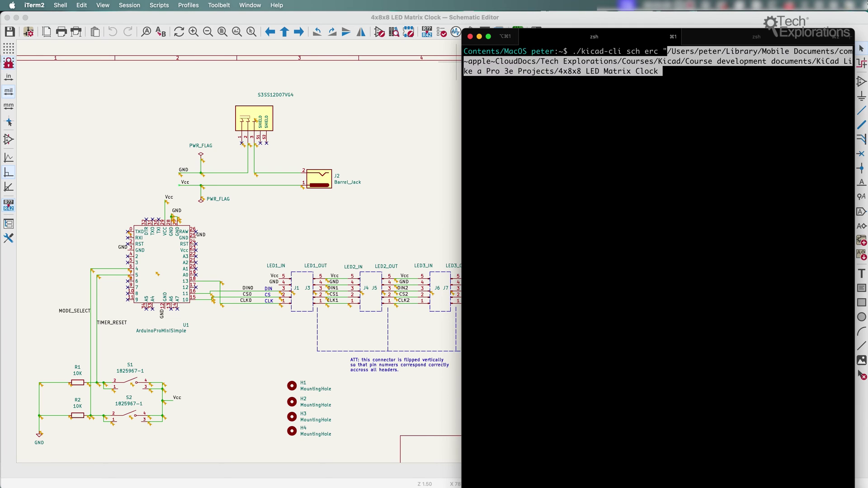
text(/)
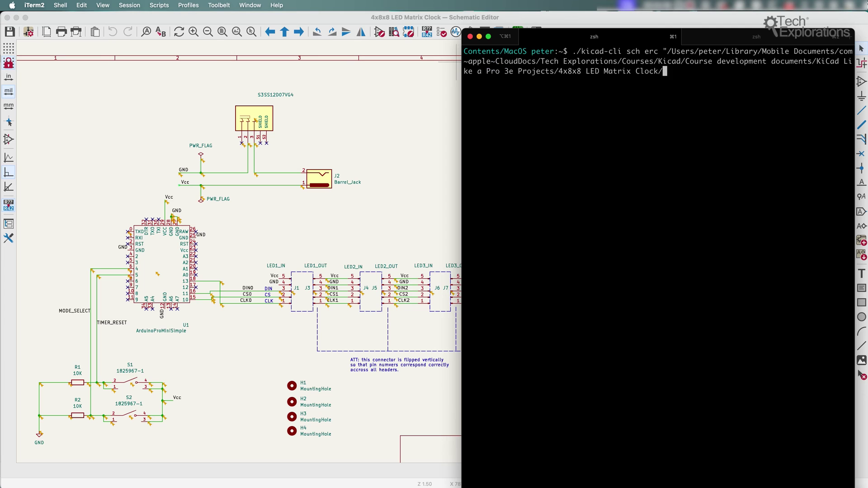
Copy the schematic file name from the second tab and append it to the path
key(super+2)
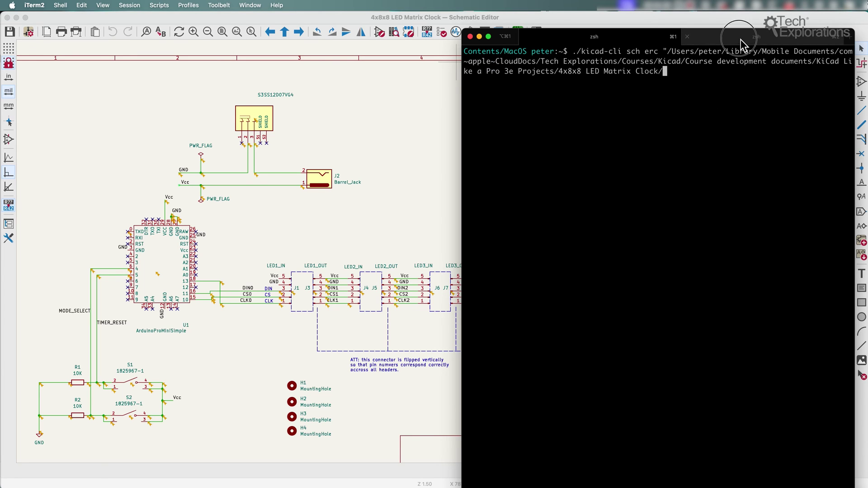
click(608, 141)
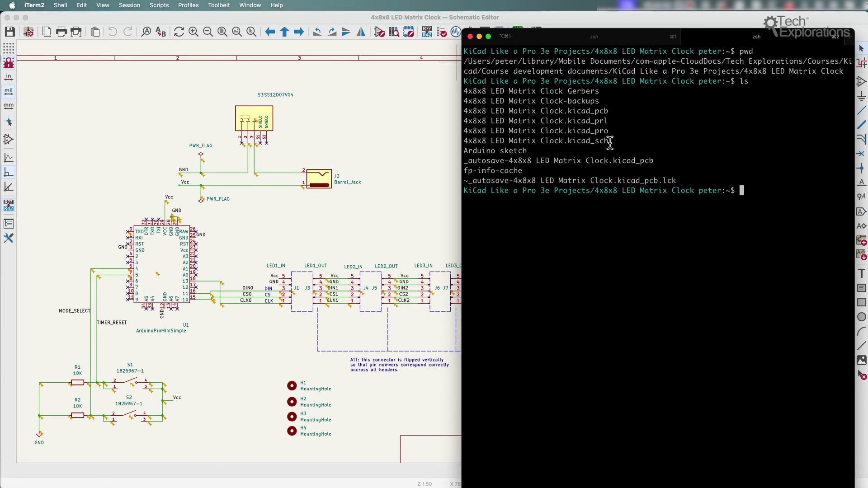
drag(610, 143, 459, 141)
key(super+c)
right_click(514, 142)
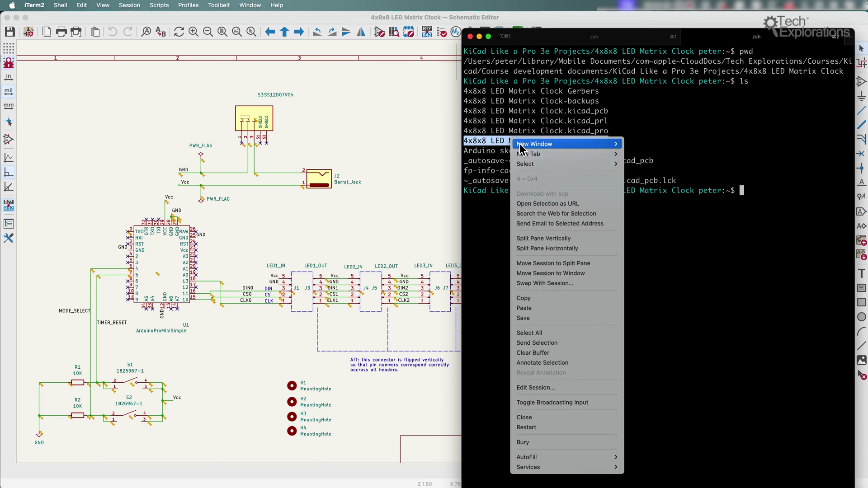
click(524, 298)
key(super+1)
key(super+v)
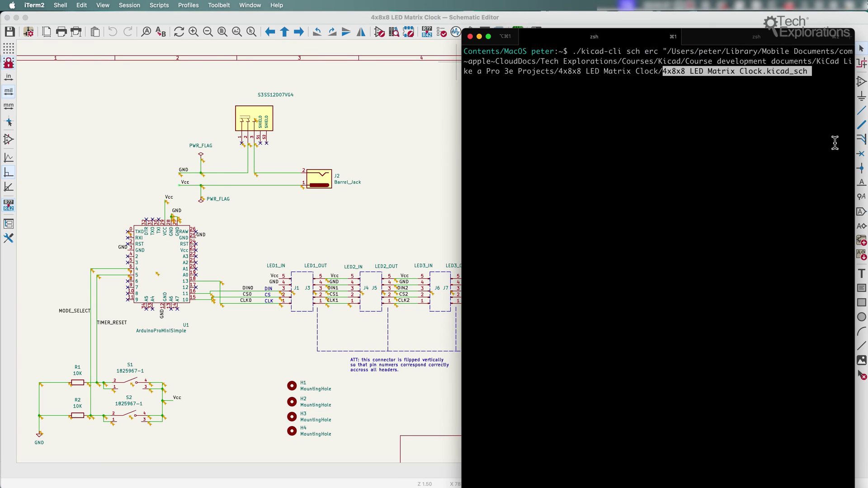
Add -o with the quoted project folder as output and run the command
text(")
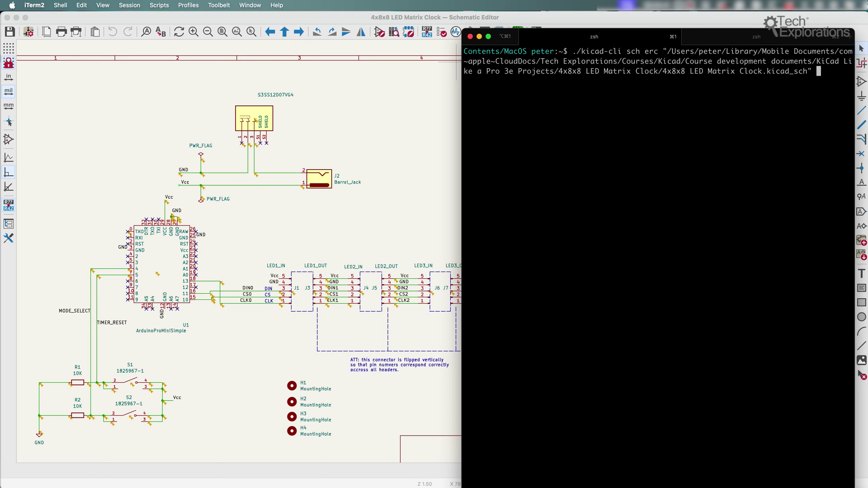
text( -o)
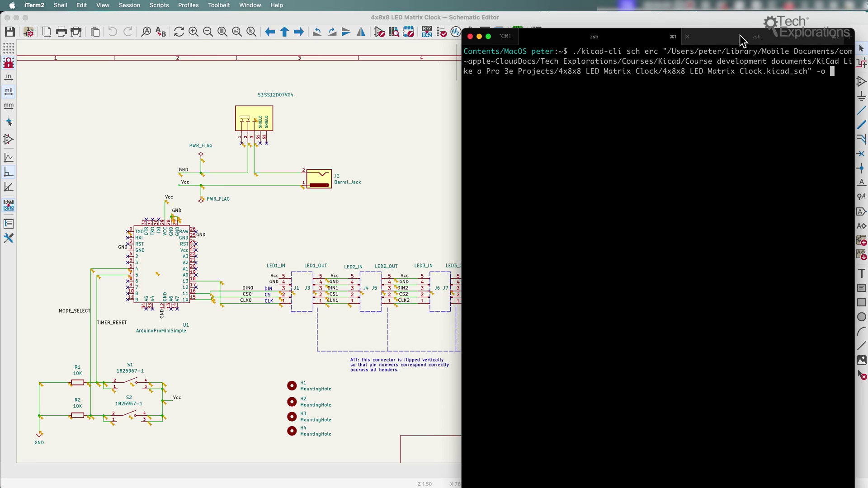
drag(663, 51, 559, 71)
key(super+c)
text(")
key(super+v)
text(")
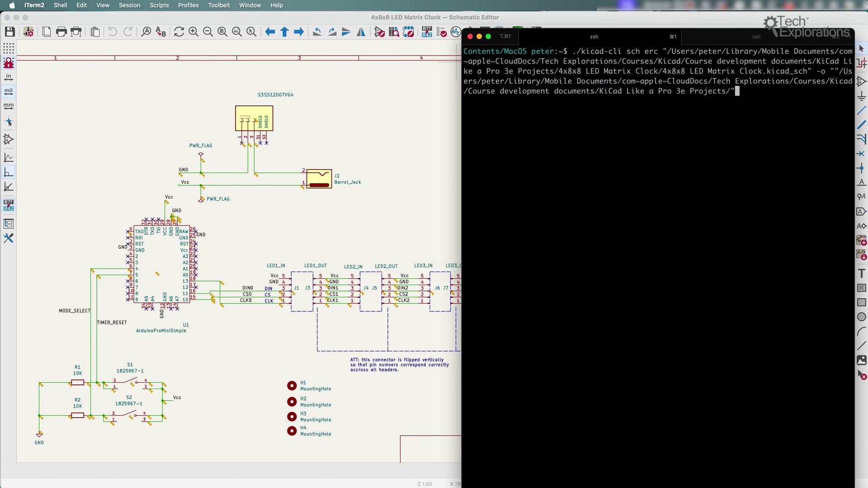
key(Return)
key(Return)
text(")
key(Return)
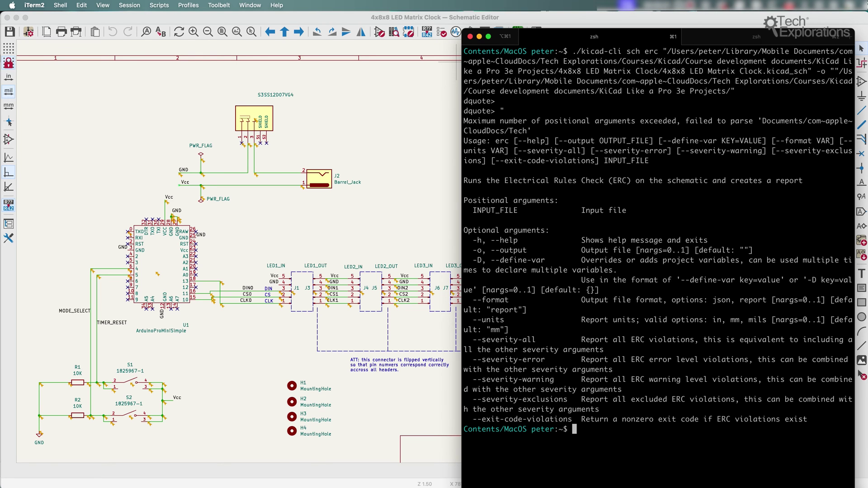
Run the corrected kicad-cli sch erc command saving to erc.out.txt and highlight the 98 violations
click(756, 36)
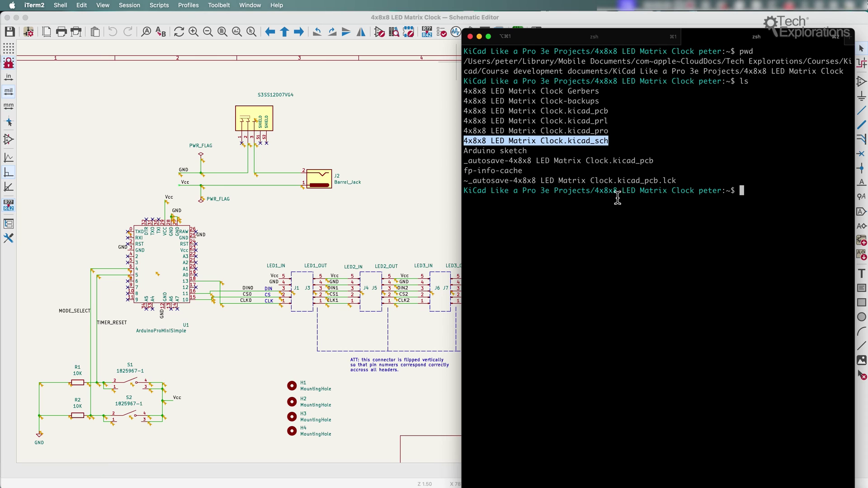
key(super+1)
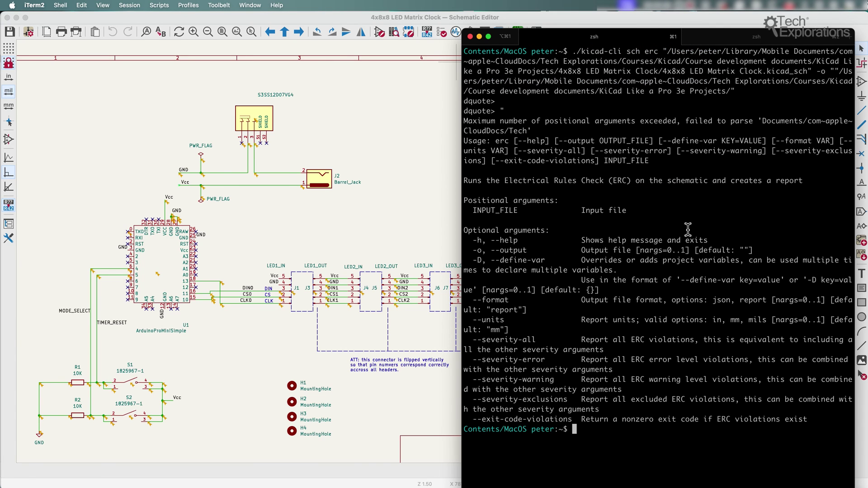
key(super+k)
text(./kicad-cli sch erc "/Users/peter/Library/Mobile Documents/com~apple~CloudDocs/Tech Explorations/Courses/Kicad/Course development documents/KiCad Like a Pro 3e Projects/4x8x8 LED Matrix Clock/4x8x8 LED Matrix Clock.kicad_sch" -o "/Users/peter/Library/Mobile Documents/com~apple~CloudDocs/Tech Explorations/Courses/Kicad/Course development documents/KiCad Like a Pro 3e Projects/4x8x8 LED Matrix Clock/erc.out.txt")
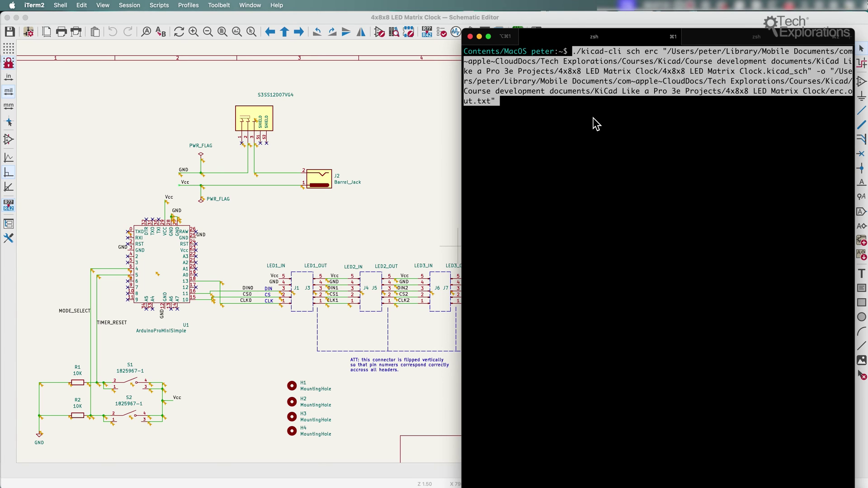
key(Return)
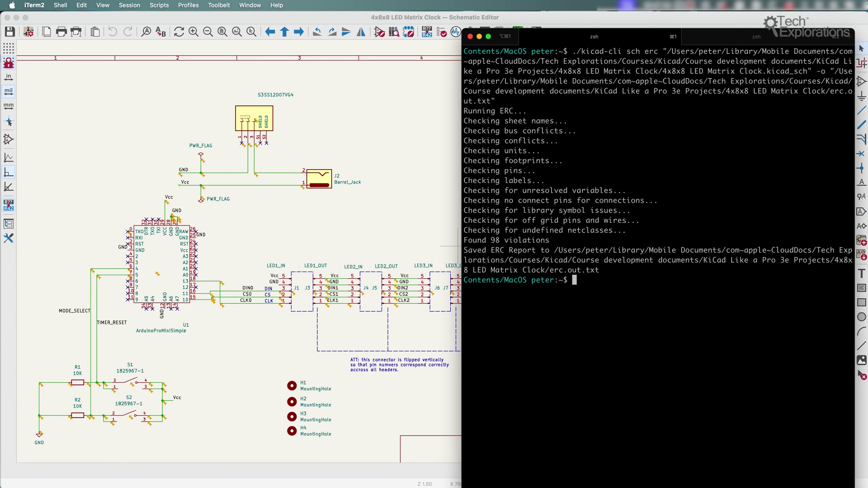
drag(491, 240, 513, 240)
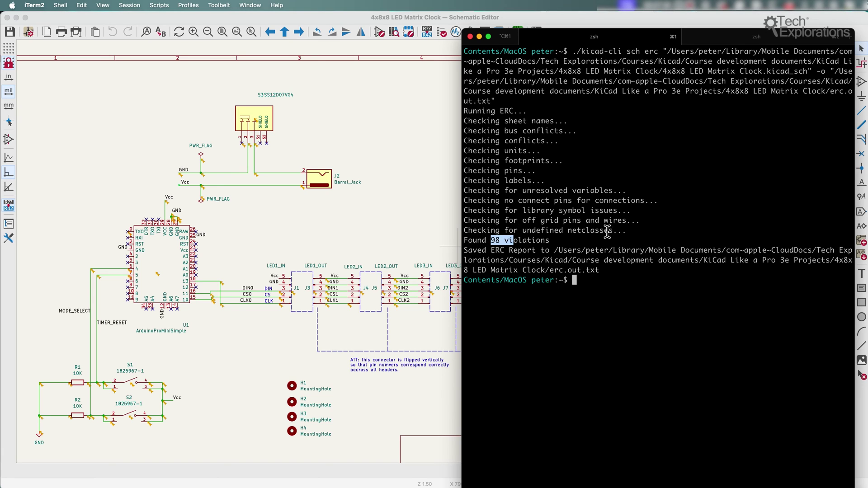
List the project folder in the second tab and highlight the new erc.out.txt
click(759, 42)
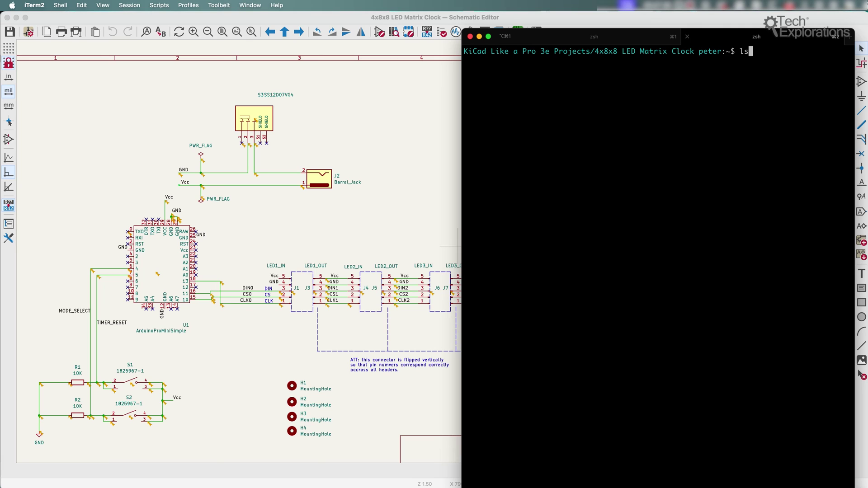
key(Return)
drag(514, 141, 463, 141)
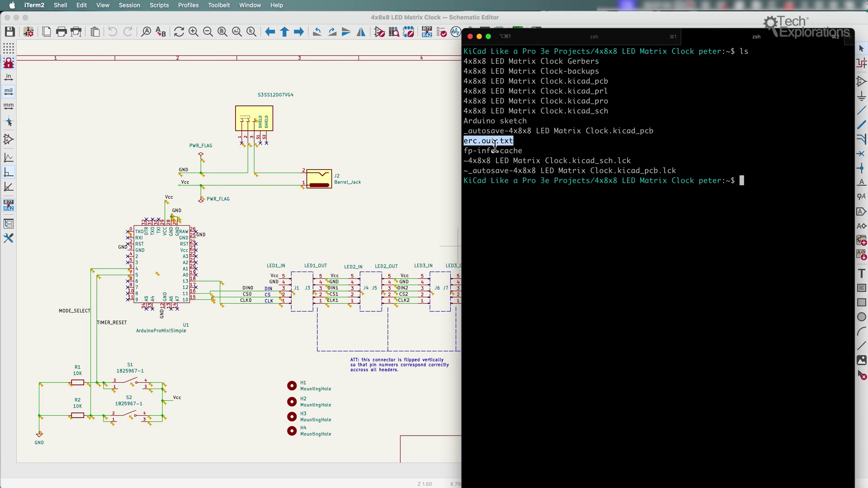
click(495, 144)
Print erc.out.txt with cat in a widened window and scroll through the 98 warnings
text(cat)
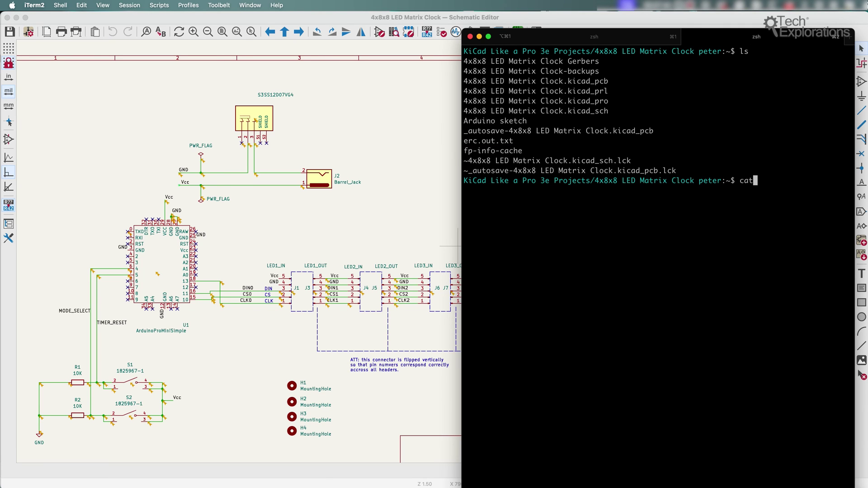
text( e)
key(Tab)
key(Return)
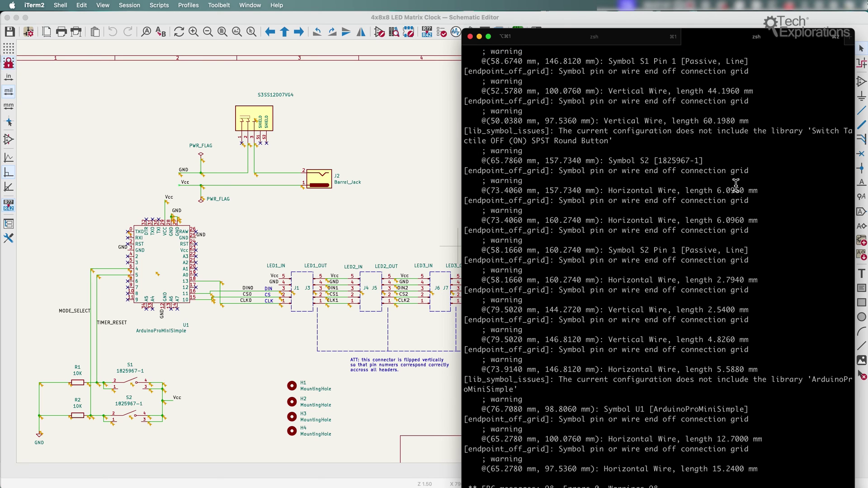
double_click(462, 180)
scroll(351, 181, up, 15)
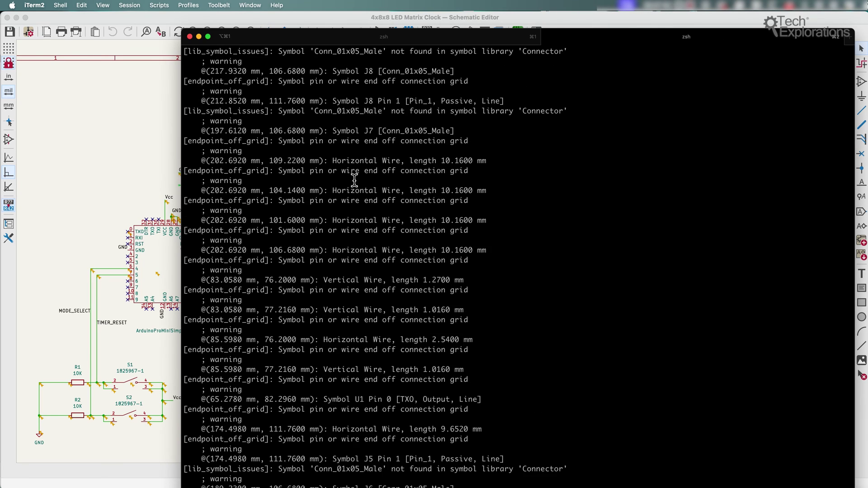
scroll(354, 179, up, 15)
scroll(354, 180, down, 8)
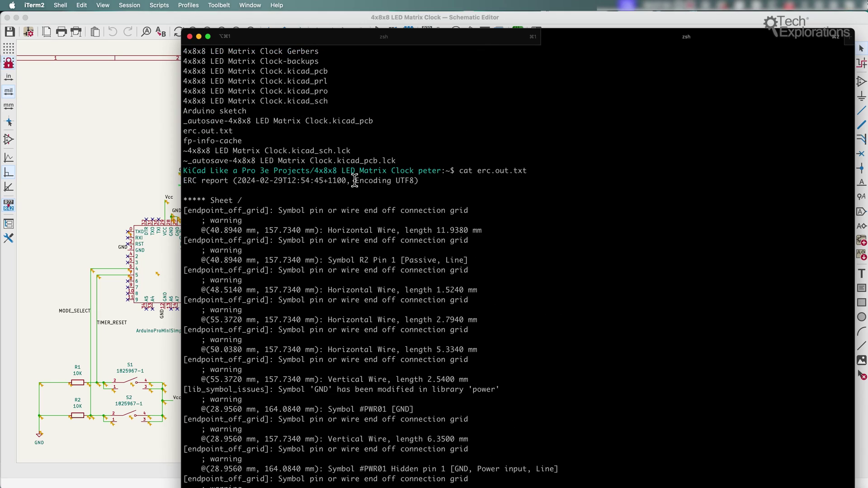
scroll(355, 180, up, 5)
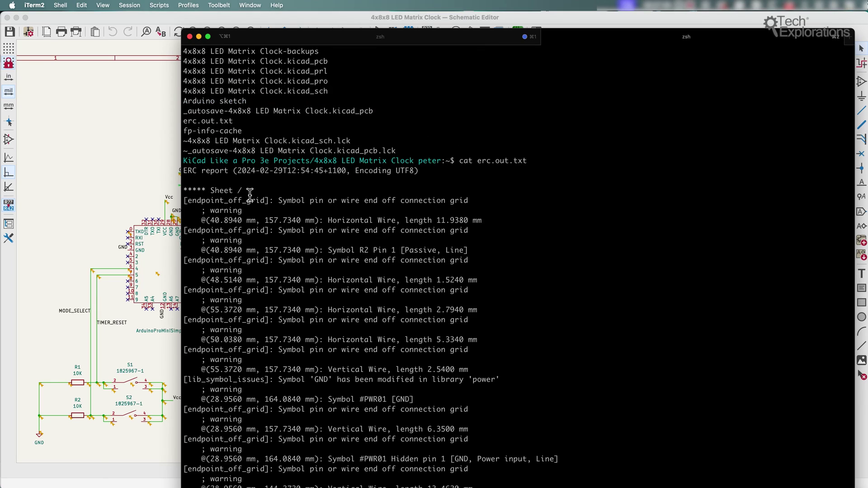
scroll(288, 194, down, 4)
scroll(288, 194, down, 15)
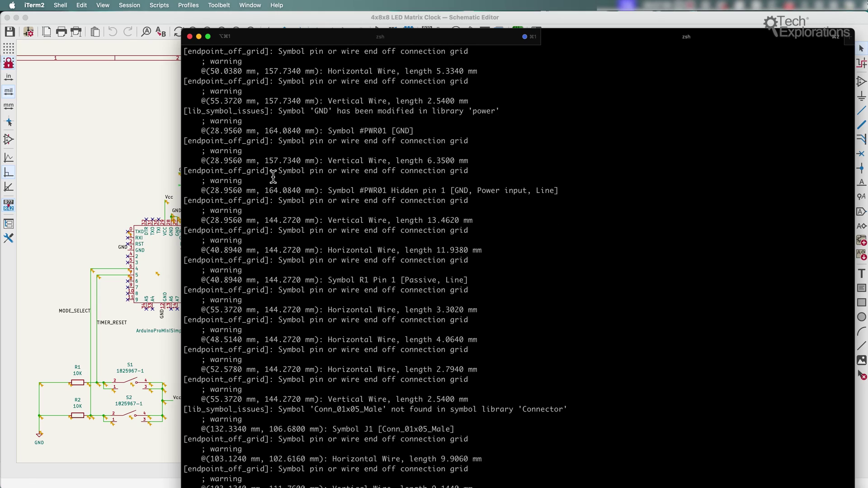
scroll(232, 185, down, 12)
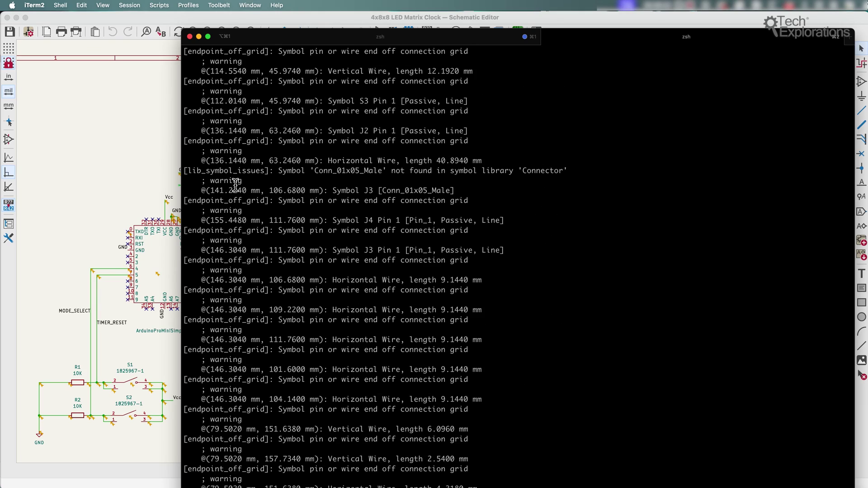
scroll(202, 215, down, 12)
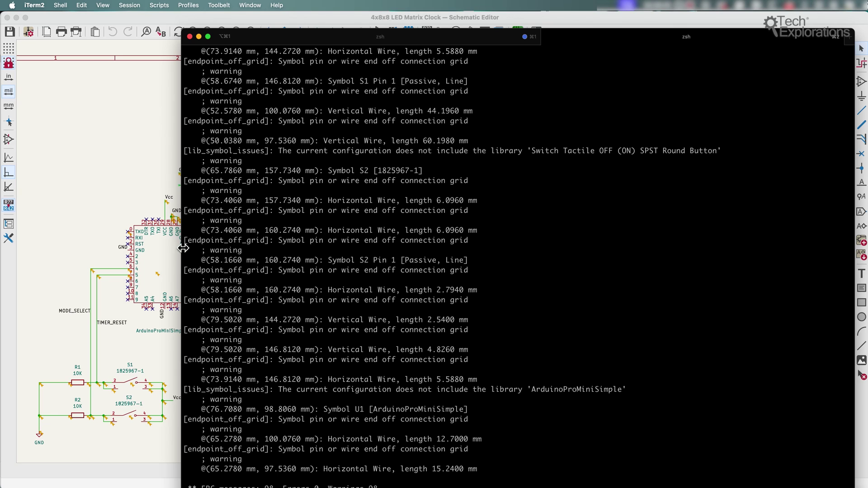
Shrink the terminal, switch to Firefox and scroll to the pcb export gerbers docs
drag(183, 30, 385, 73)
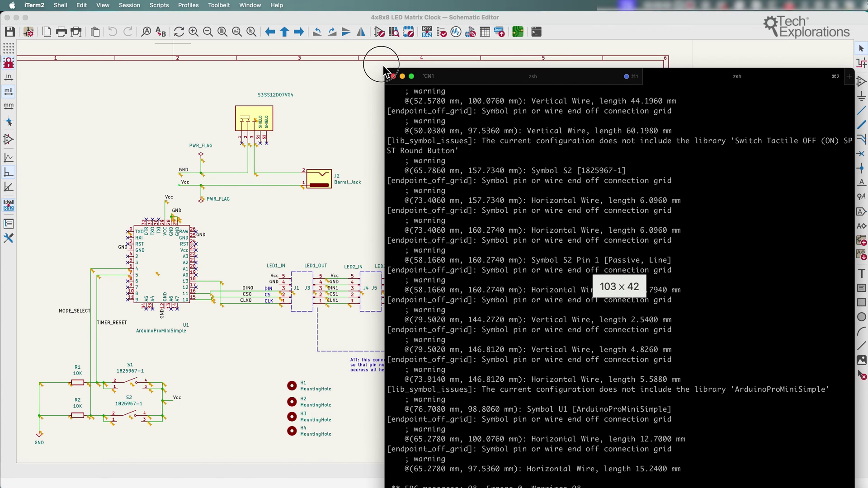
key(super+Tab)
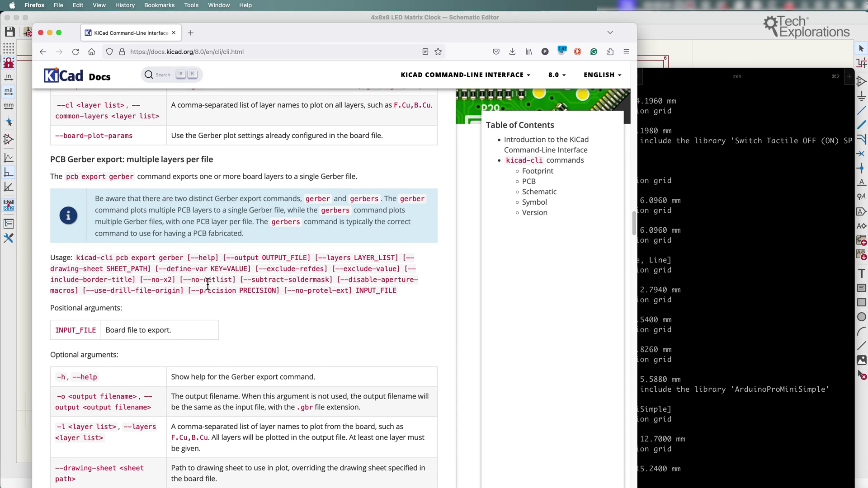
scroll(208, 284, up, 15)
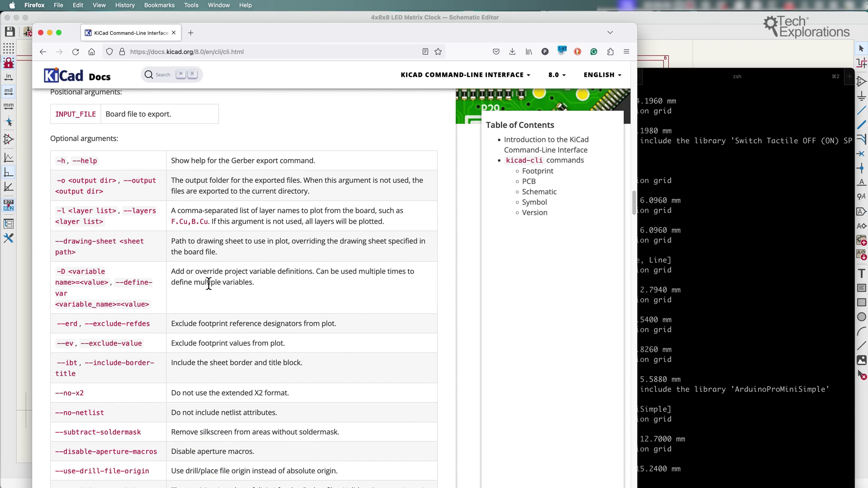
scroll(208, 284, down, 1)
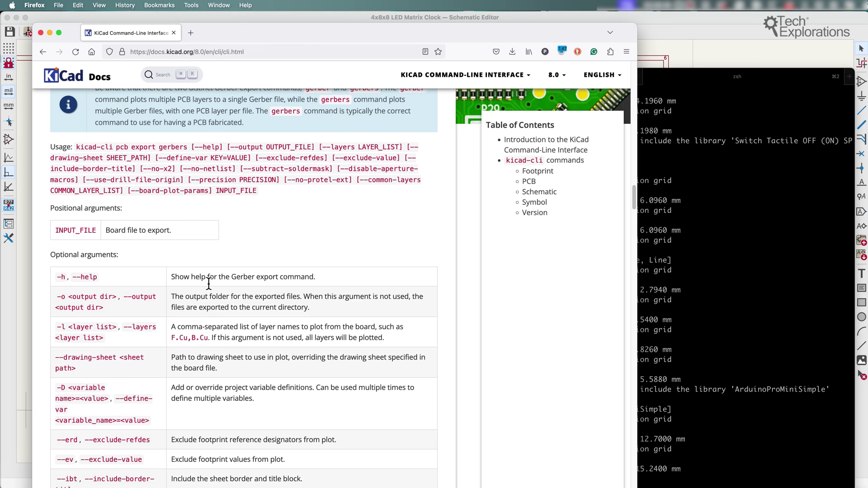